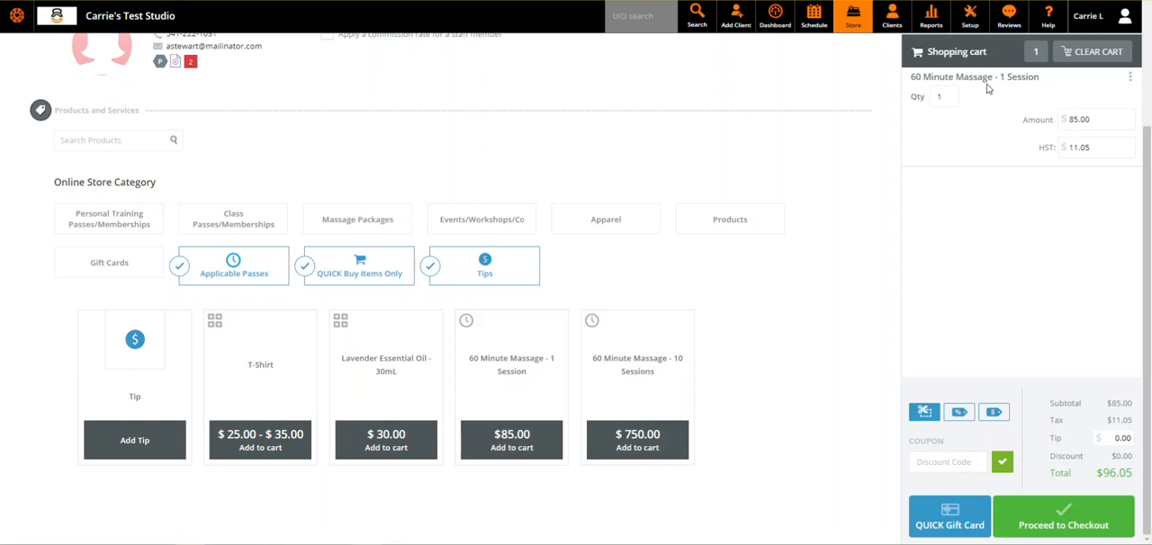
# - Set the cart's overall tip to $5.00 for the 60 Minute Massage session
pyautogui.click(987, 83)
pyautogui.click(1109, 437)
pyautogui.click(1058, 326)
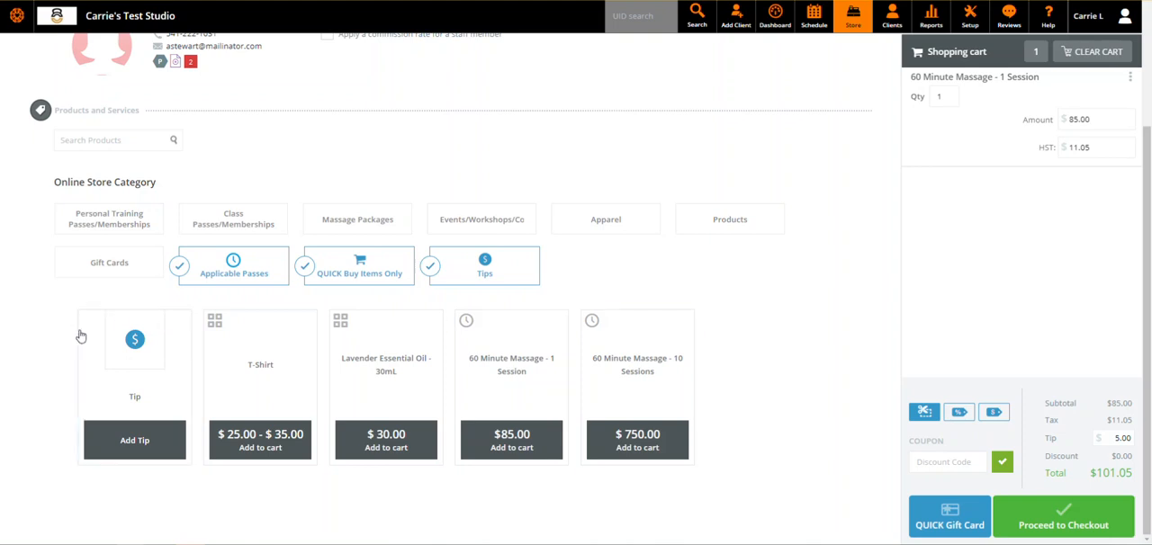
# - Add a tip item to the cart, set its amount to $5.00 and assign it to a different staff member
pyautogui.click(160, 391)
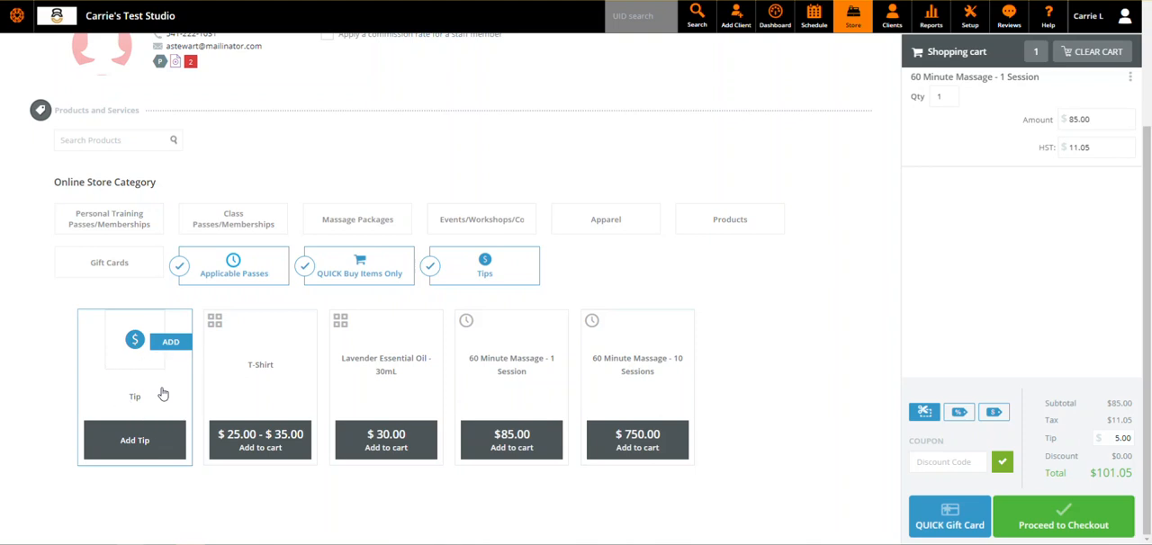
pyautogui.click(519, 279)
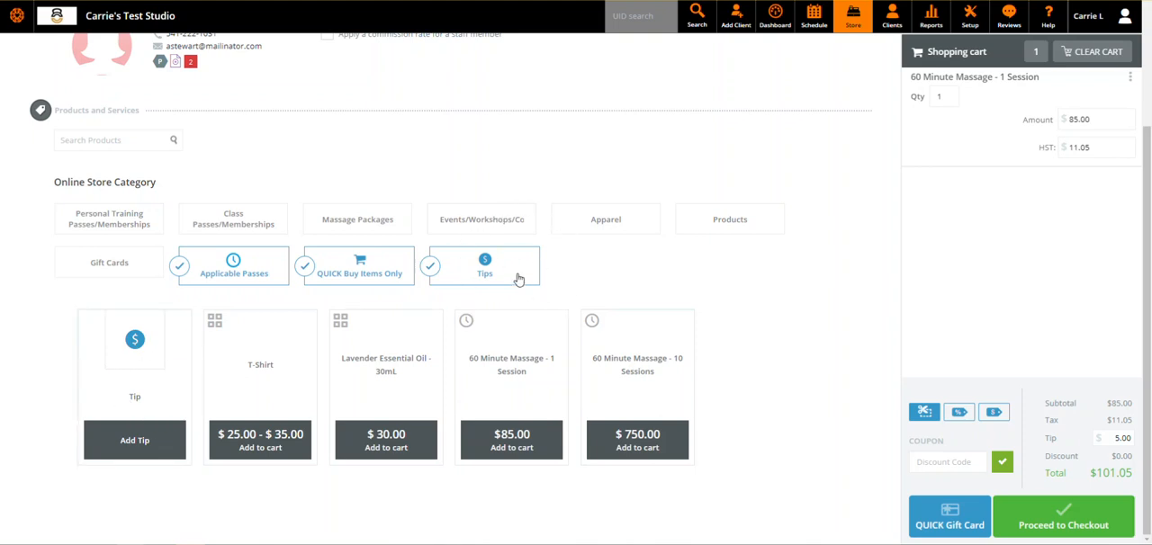
pyautogui.click(144, 448)
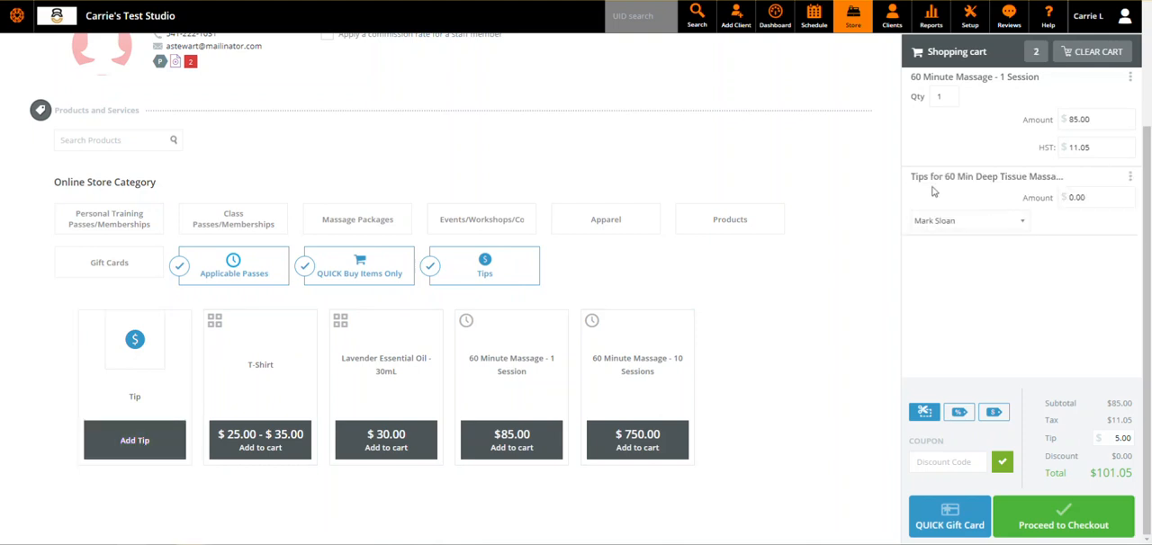
pyautogui.moveTo(916, 177); pyautogui.dragTo(1059, 177)
pyautogui.click(1043, 279)
pyautogui.click(1087, 202)
pyautogui.click(1020, 224)
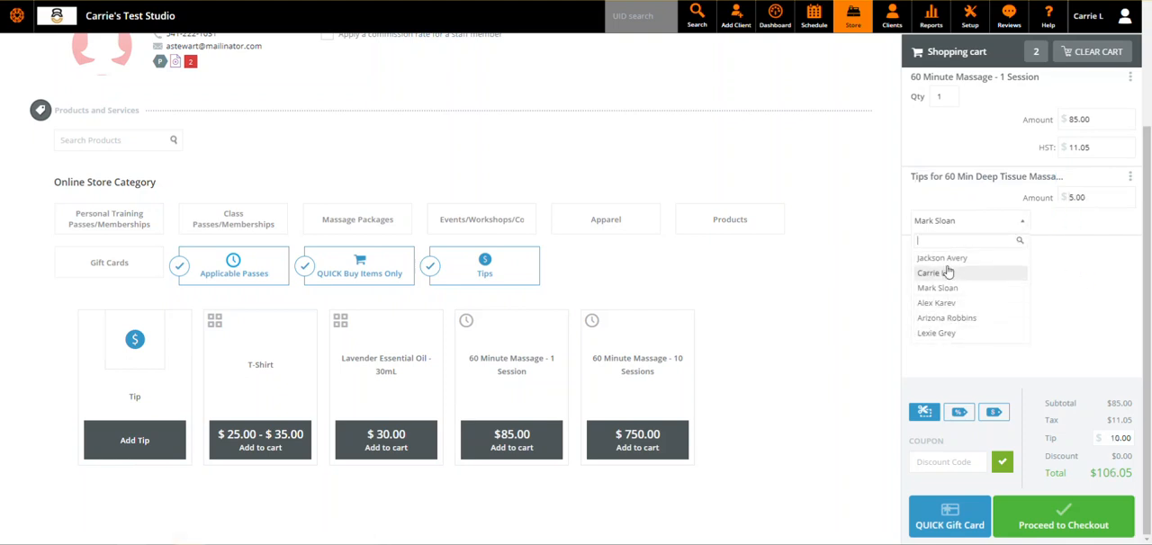
pyautogui.click(955, 333)
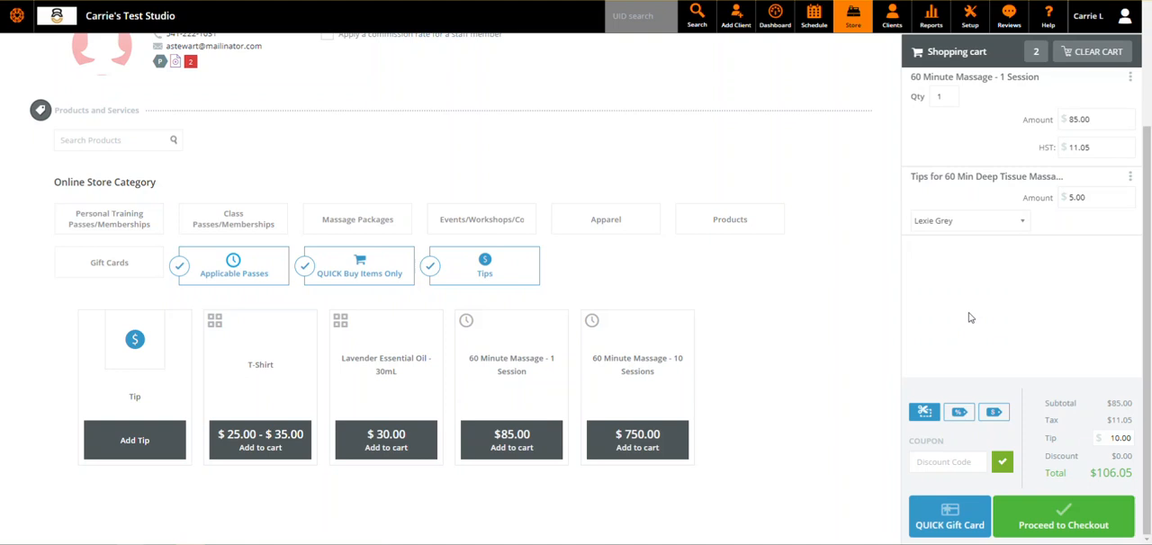
# - Remove the tip item from the cart and reset the overall tip to 0
pyautogui.click(1120, 196)
pyautogui.click(1130, 177)
pyautogui.click(1114, 203)
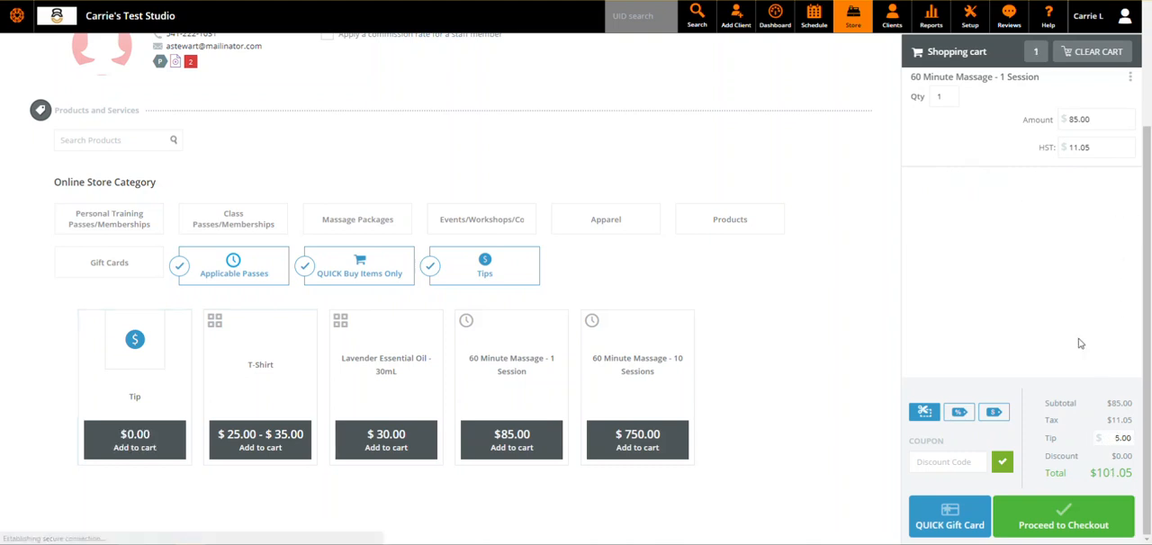
pyautogui.moveTo(1117, 439); pyautogui.dragTo(1131, 438)
pyautogui.write('0')
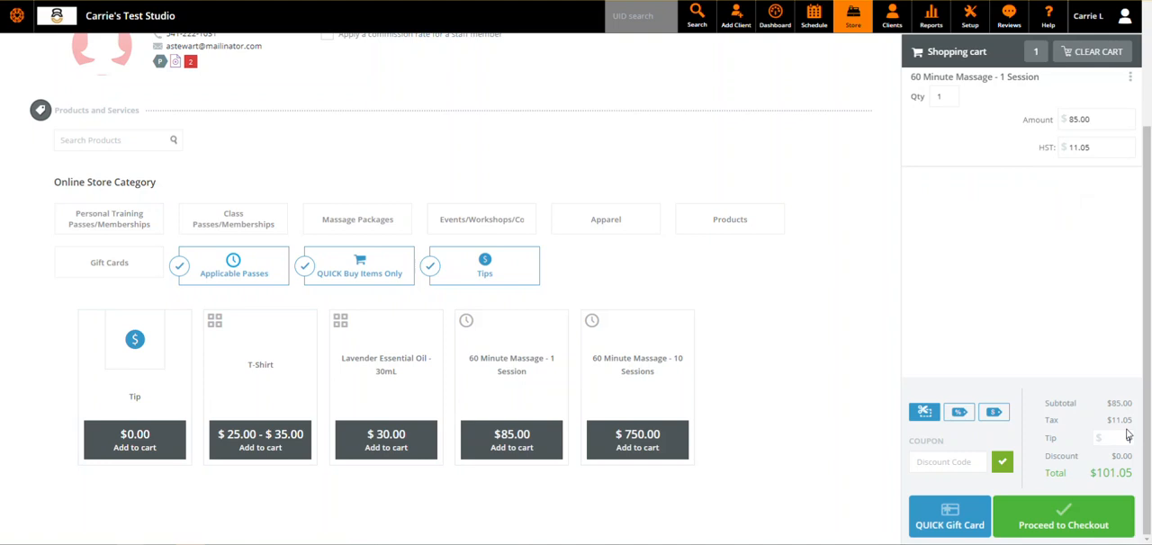
pyautogui.click(1082, 336)
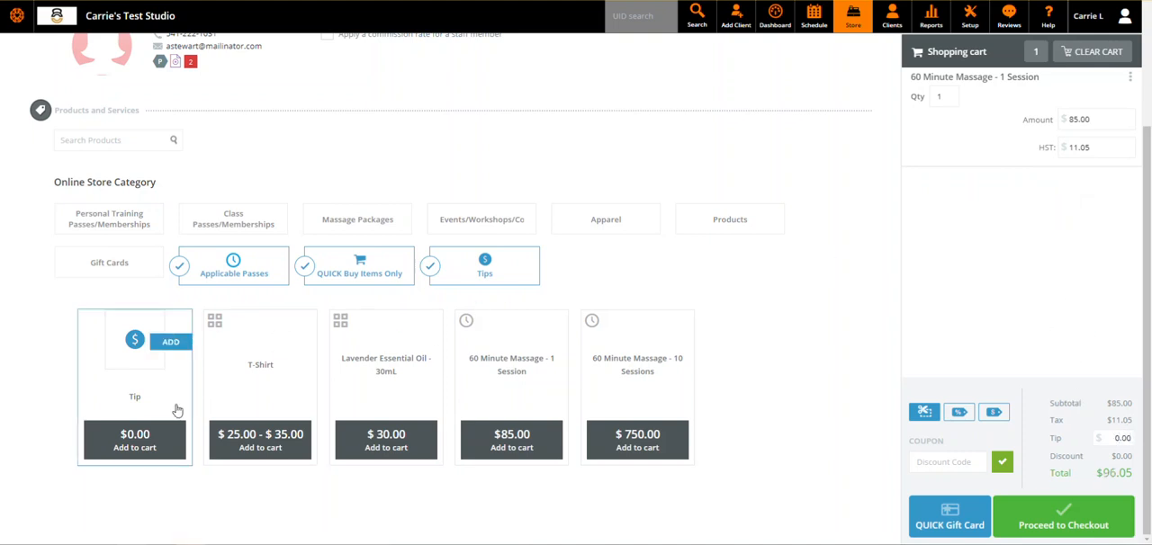
# - Add two tip items to the cart and set the first to $5.00 for the default staff member
pyautogui.click(144, 450)
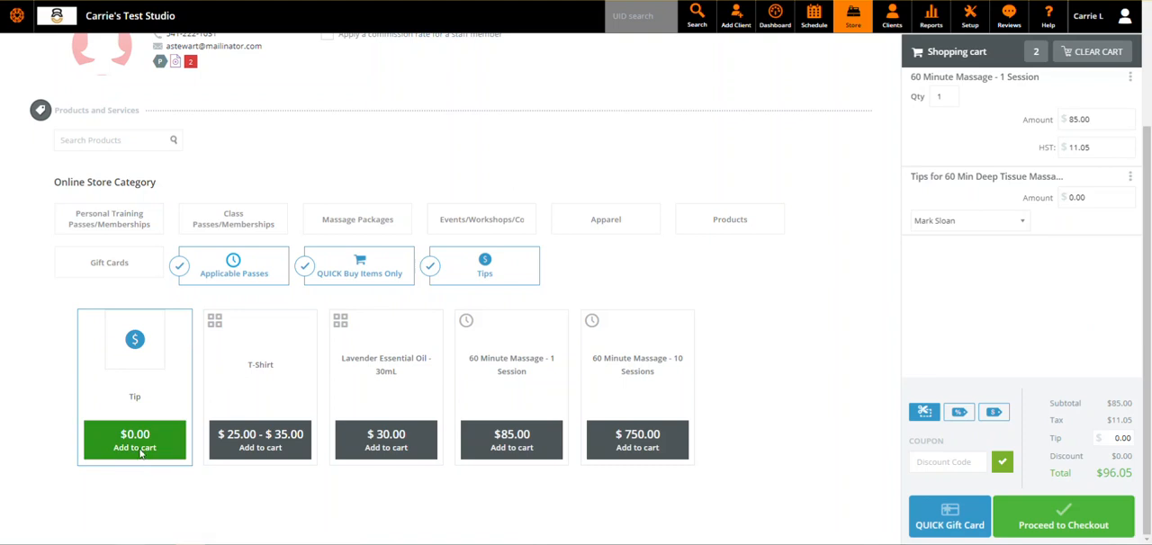
pyautogui.click(139, 455)
pyautogui.click(1099, 197)
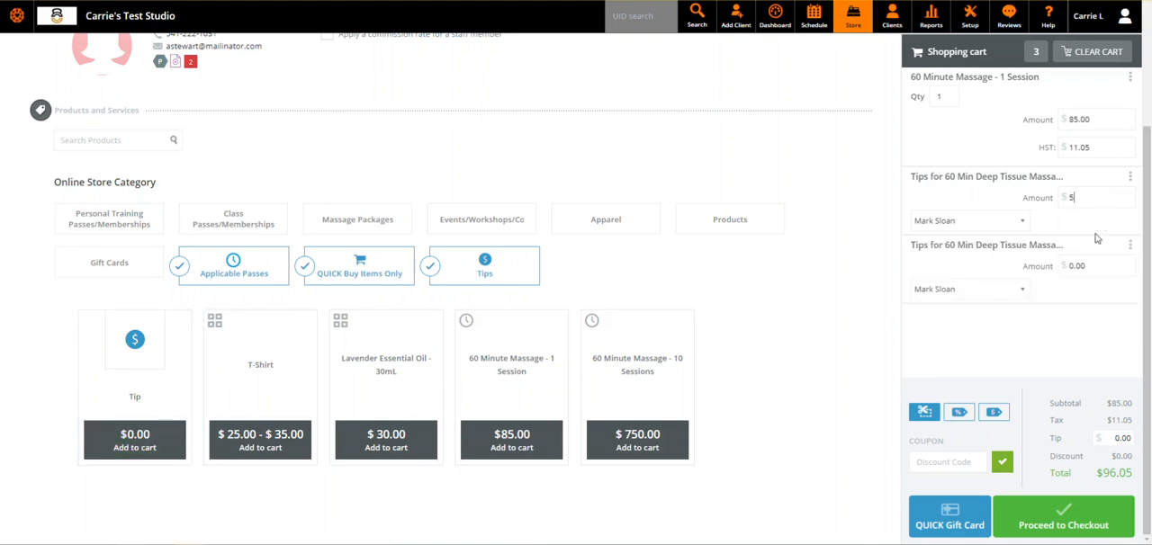
pyautogui.click(987, 230)
pyautogui.click(985, 228)
pyautogui.click(985, 231)
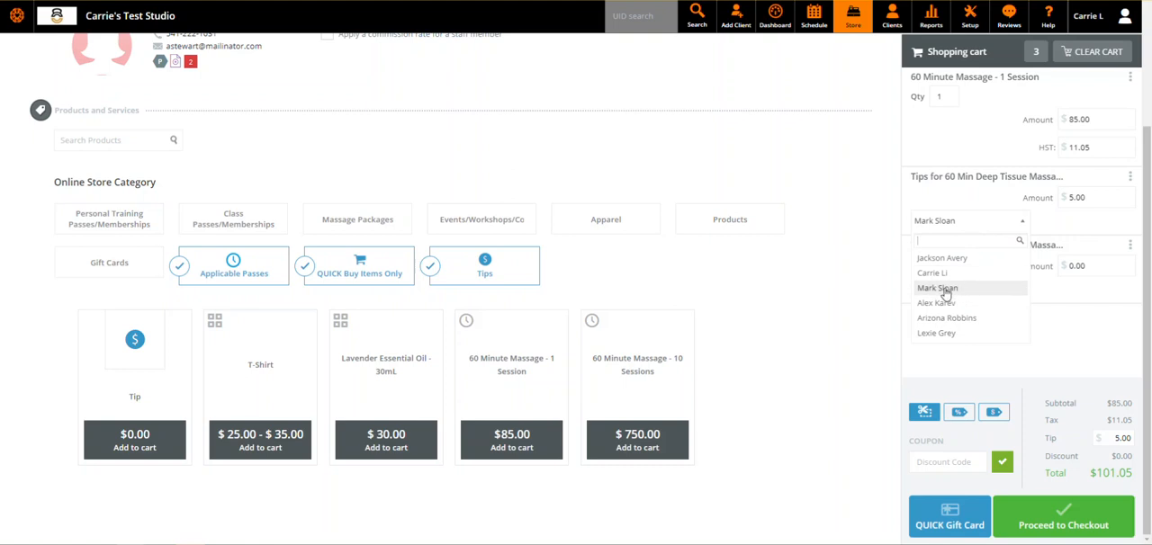
pyautogui.click(940, 288)
# - Set the second tip item to $5.00 and assign it to a different staff member
pyautogui.click(1098, 272)
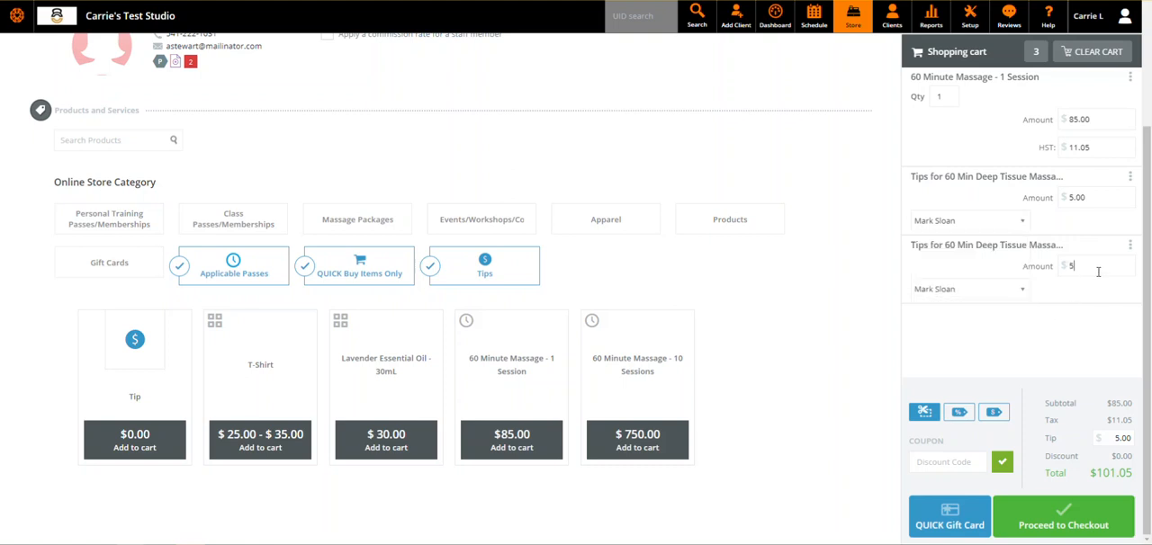
pyautogui.click(970, 294)
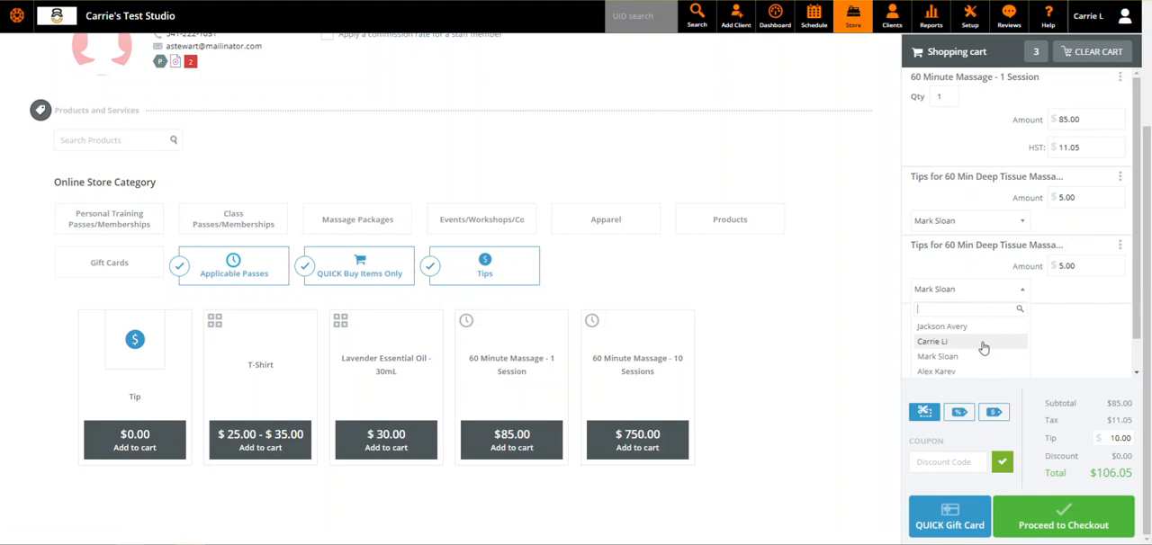
pyautogui.scroll(-1, 1110, 330)
pyautogui.click(990, 371)
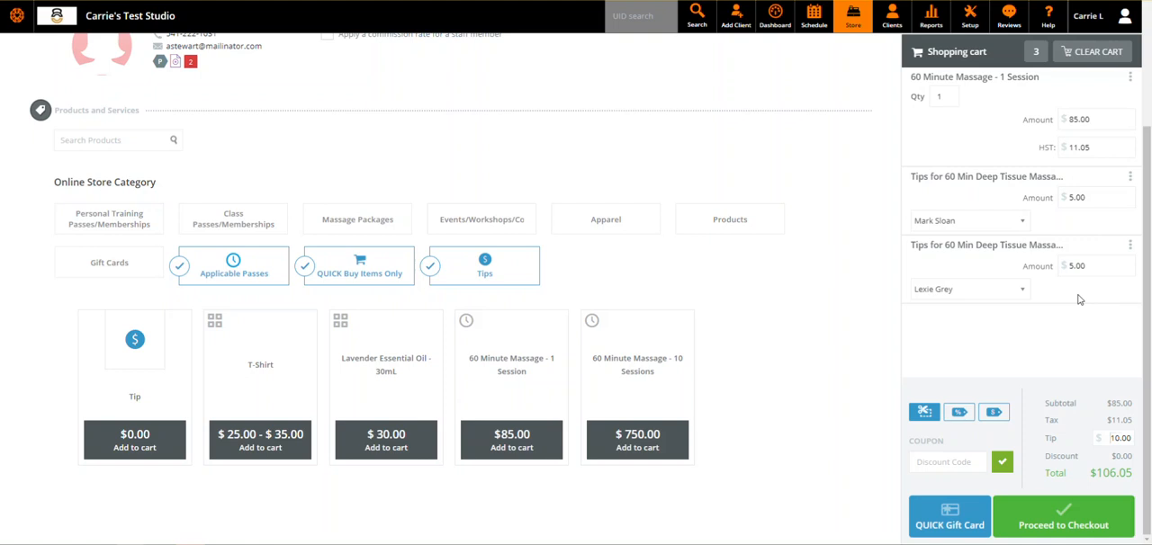
# - Check out the cart at location A and complete the sale with a cash payment
pyautogui.click(1063, 533)
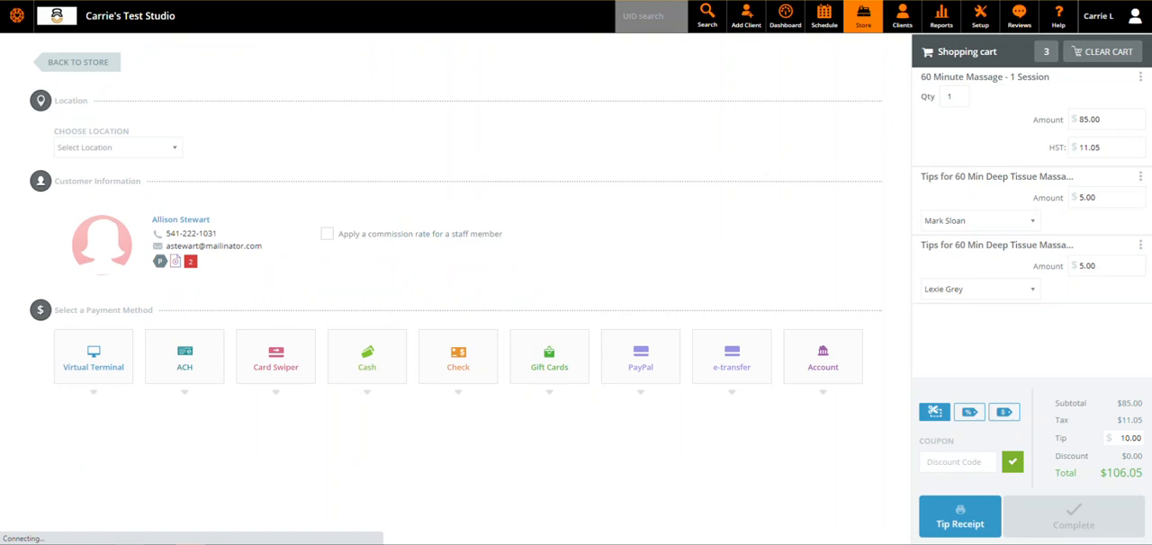
pyautogui.click(99, 147)
pyautogui.click(102, 167)
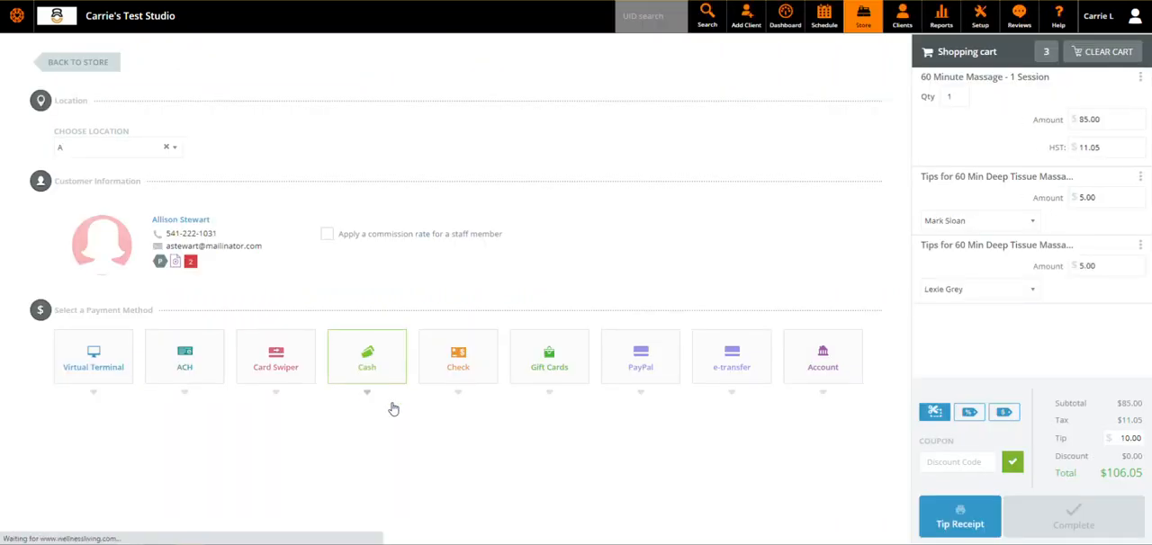
pyautogui.click(374, 358)
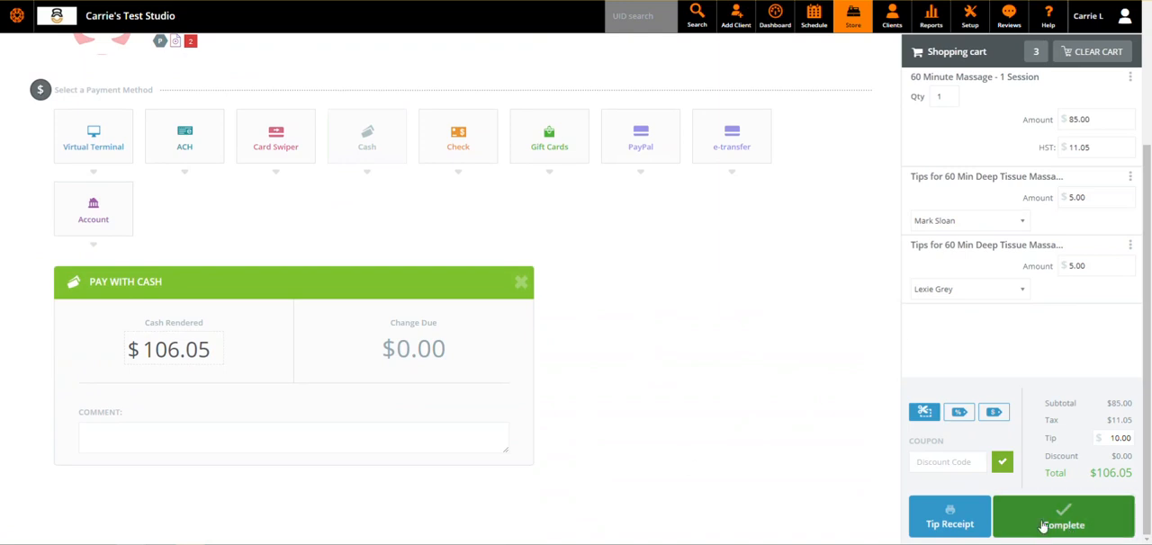
pyautogui.click(1044, 528)
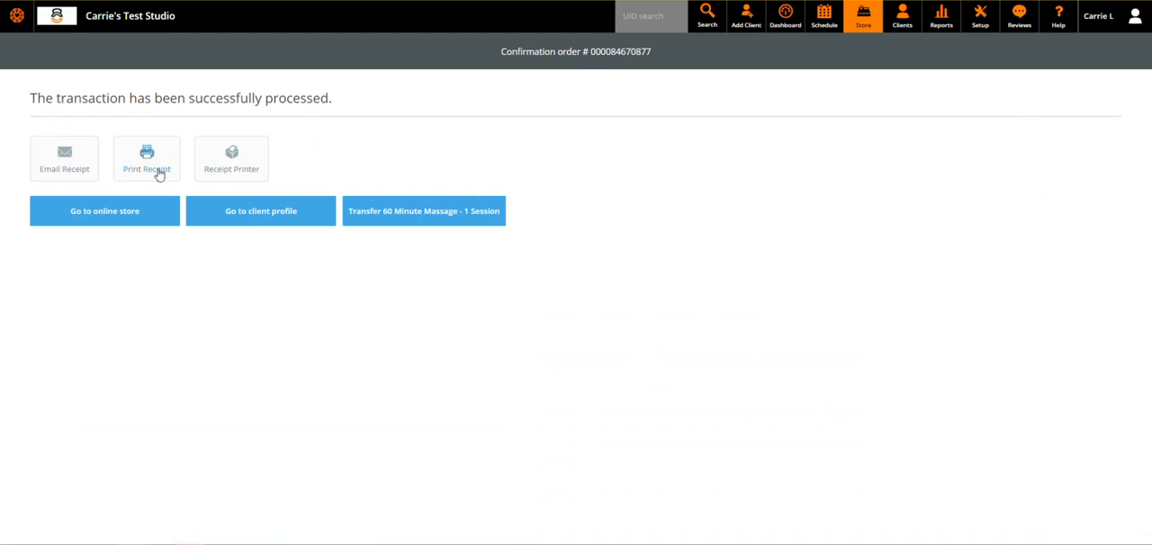
# - Open the printable receipt at a larger zoom and dismiss the print dialog without saving
pyautogui.click(154, 170)
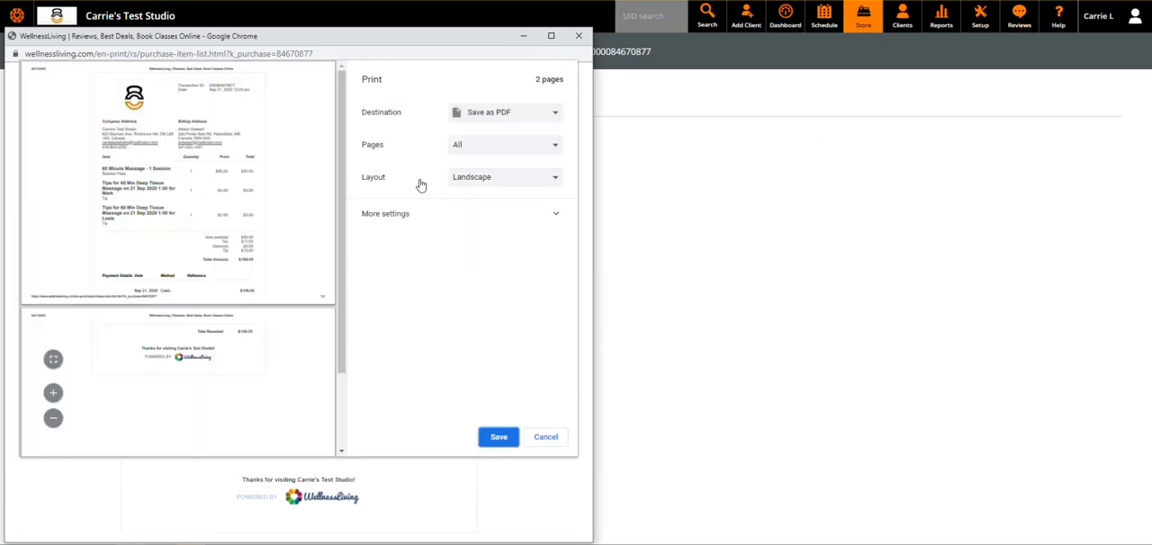
pyautogui.moveTo(402, 44); pyautogui.dragTo(710, 24)
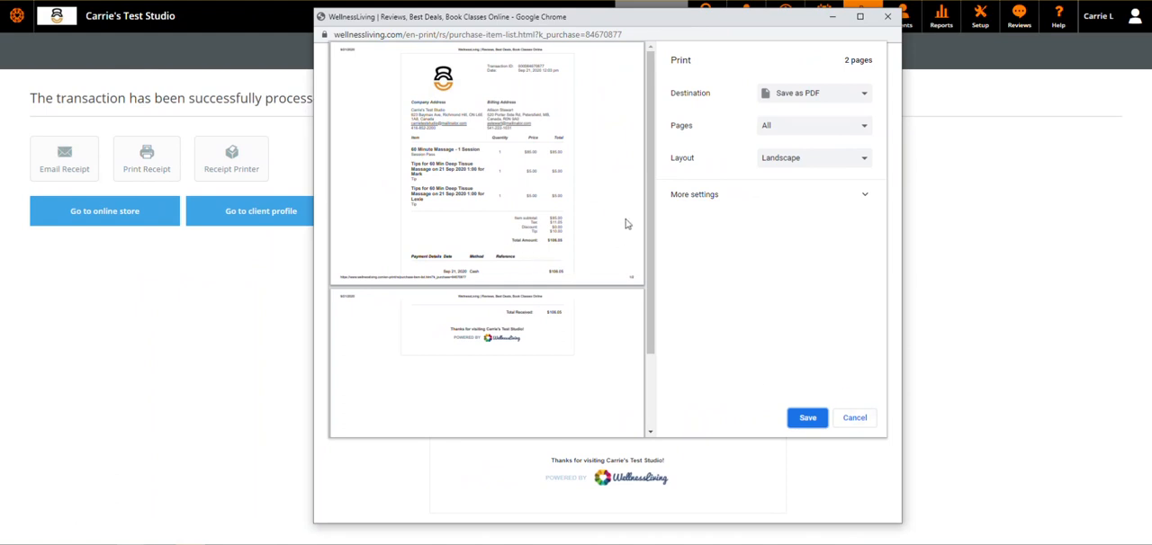
pyautogui.hotkey('ctrl', '+')
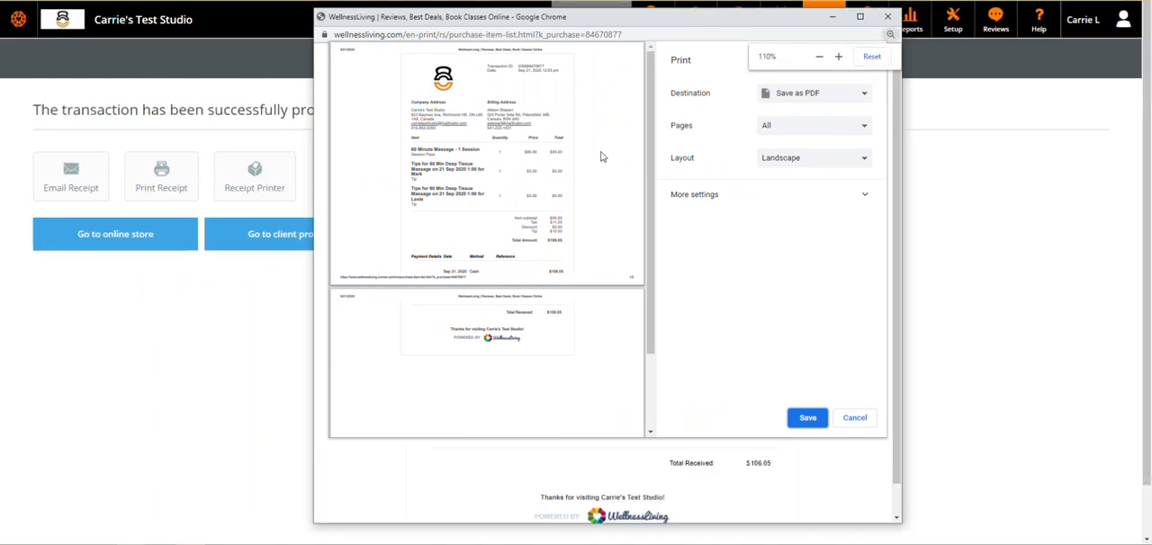
pyautogui.hotkey('ctrl', '+')
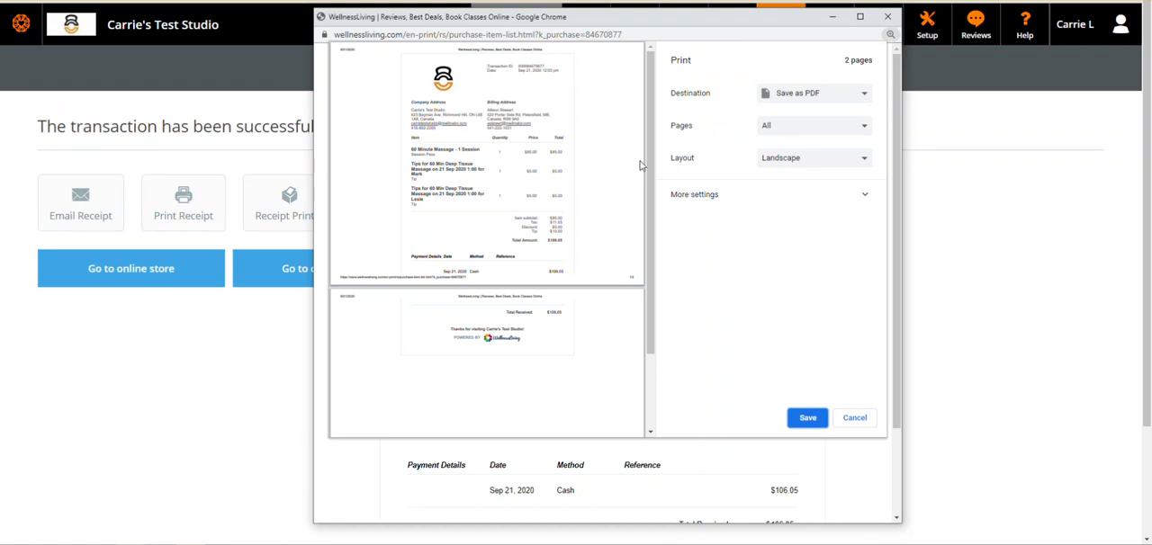
pyautogui.scroll(-1, 645, 255)
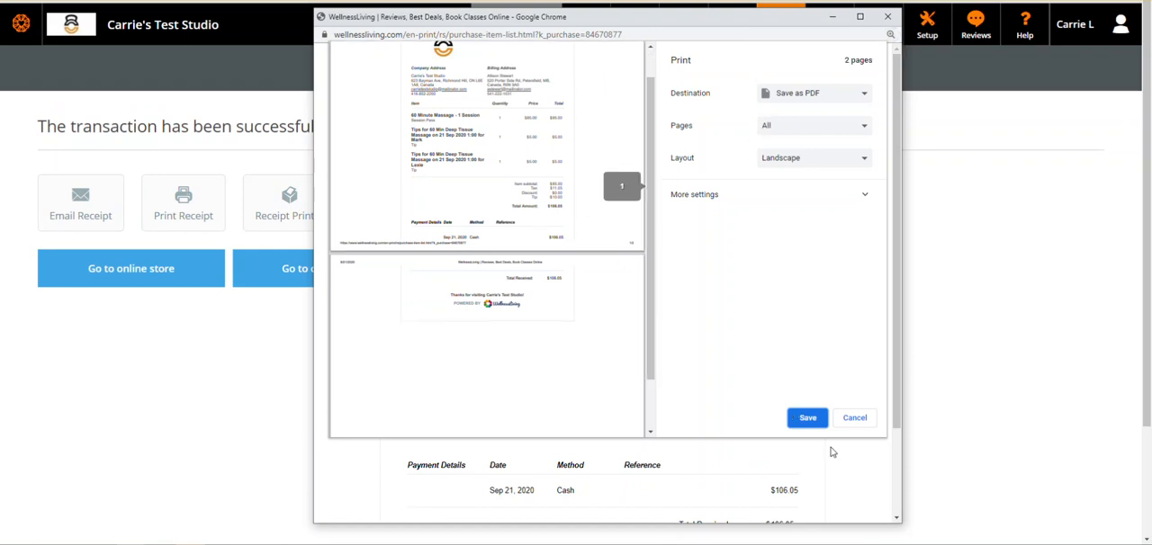
pyautogui.click(854, 419)
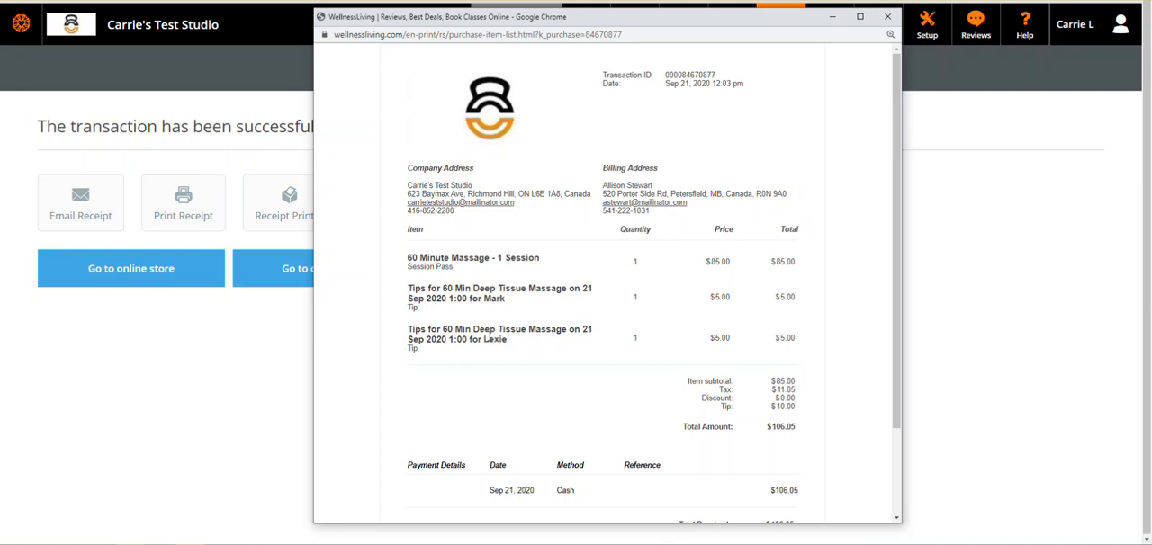
# - Examine the two tip lines on the receipt and the staff member listed for each
pyautogui.moveTo(495, 357); pyautogui.dragTo(410, 286)
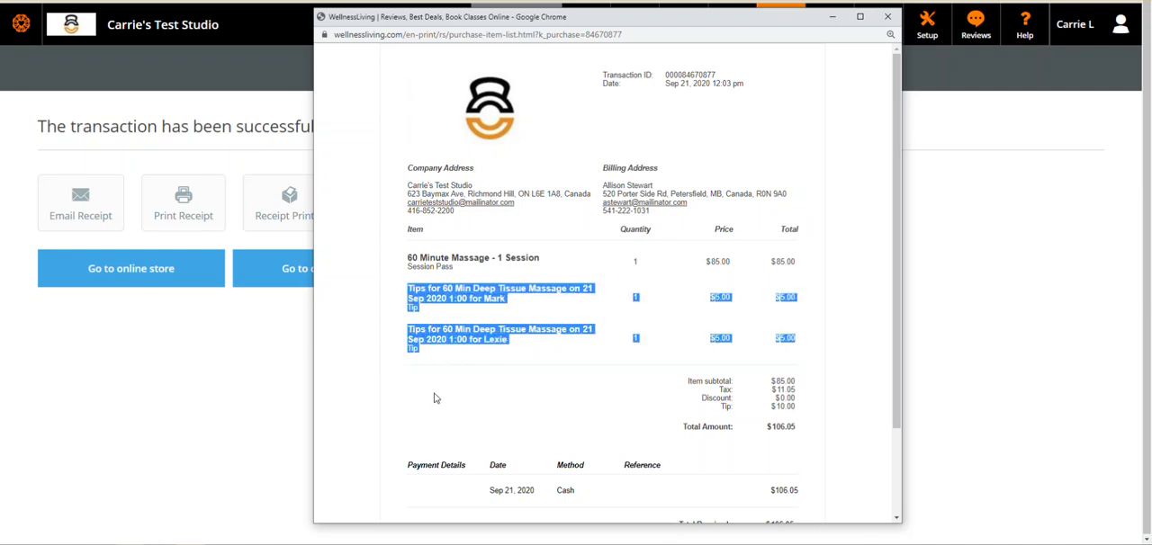
pyautogui.click(453, 384)
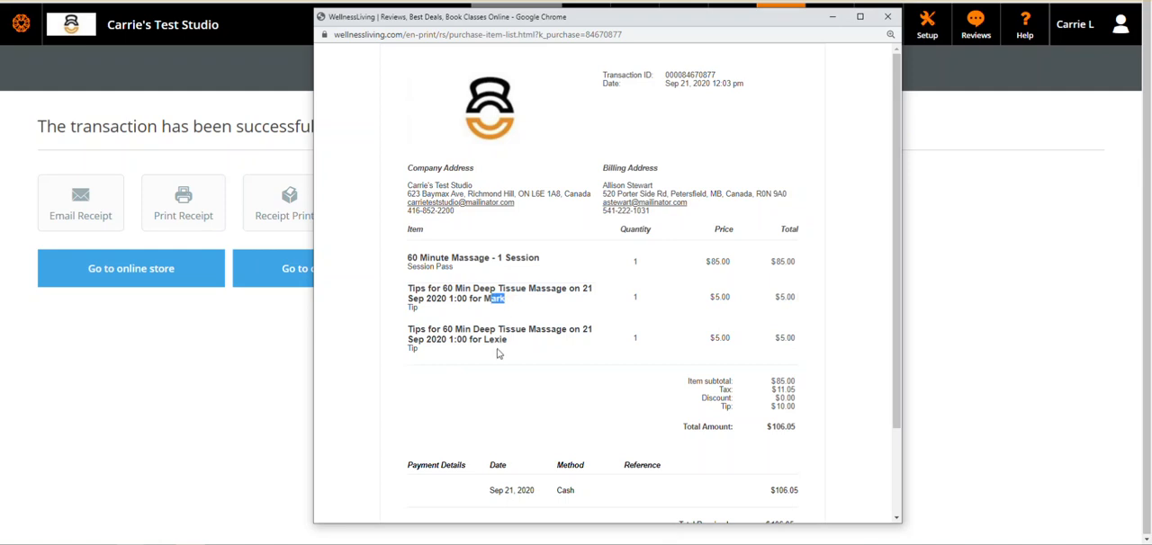
pyautogui.moveTo(503, 343); pyautogui.dragTo(485, 342)
pyautogui.click(527, 357)
pyautogui.scroll(-2, 576, 378)
pyautogui.scroll(2, 576, 378)
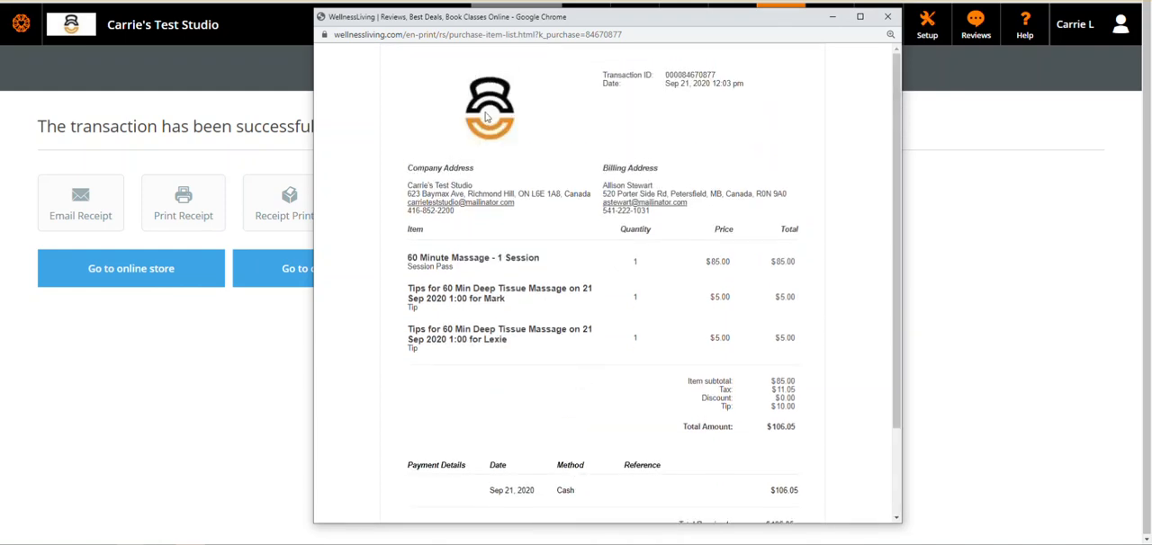